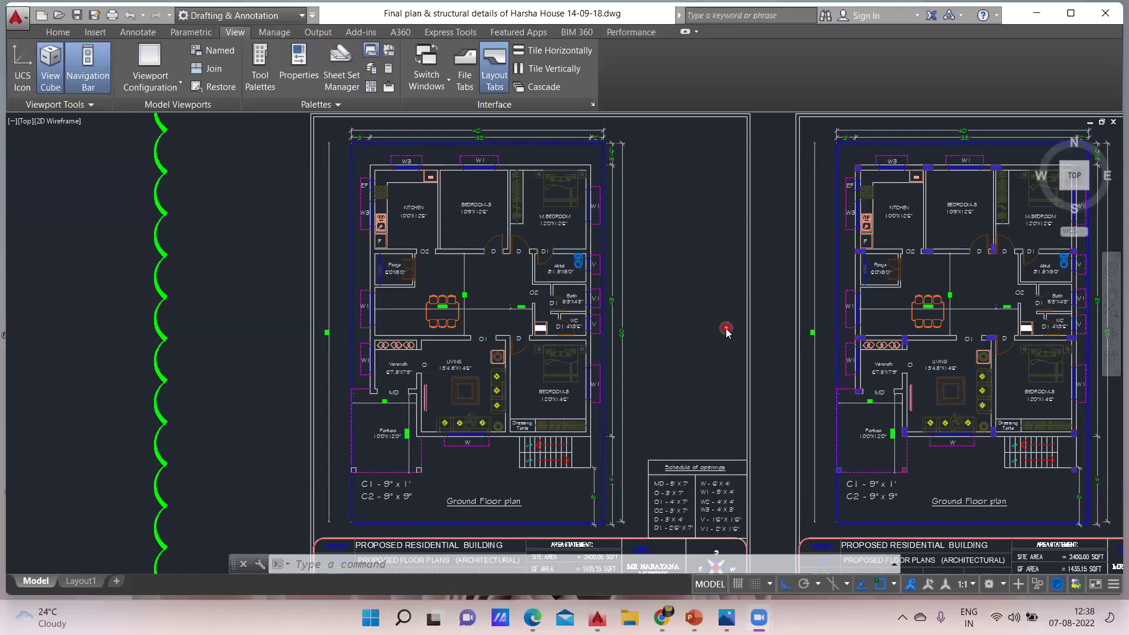
# Frame the whole ground floor plan and add an N label below it
pyautogui.click(371, 244)
pyautogui.click(521, 349)
pyautogui.click(549, 290)
pyautogui.moveTo(549, 290); pyautogui.dragTo(473, 220, button='middle')
pyautogui.scroll(4, 676, 536)
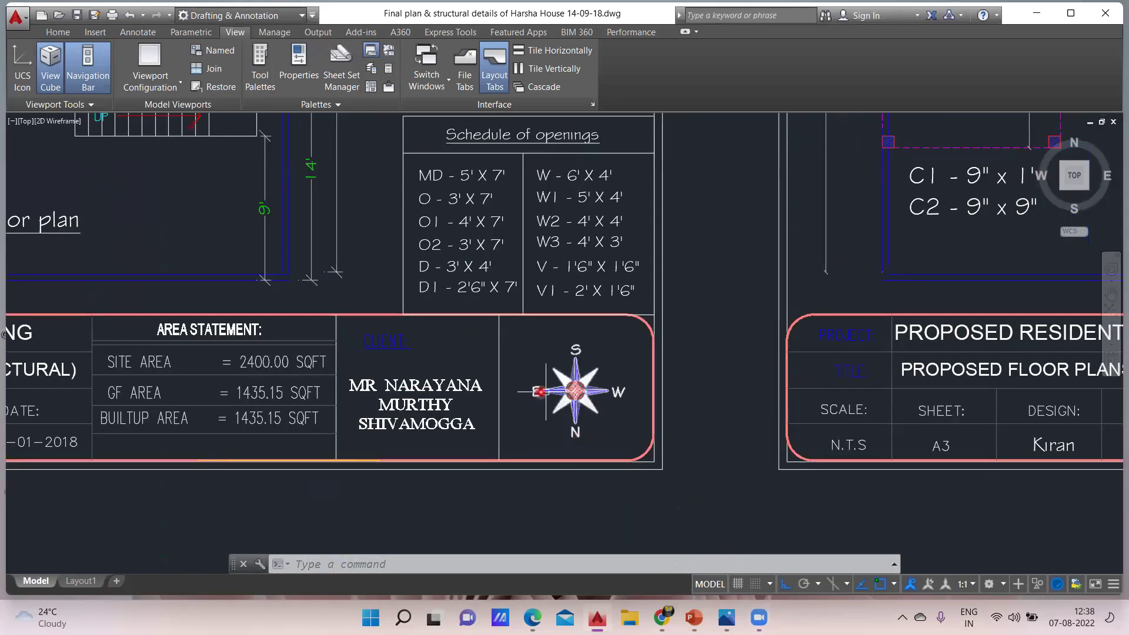
pyautogui.scroll(-2, 614, 405)
pyautogui.moveTo(555, 337)
pyautogui.mouseDown(button='middle')
pyautogui.moveTo(709, 455)
pyautogui.moveTo(691, 457)
pyautogui.mouseUp(button='middle')
pyautogui.scroll(-2, 709, 456)
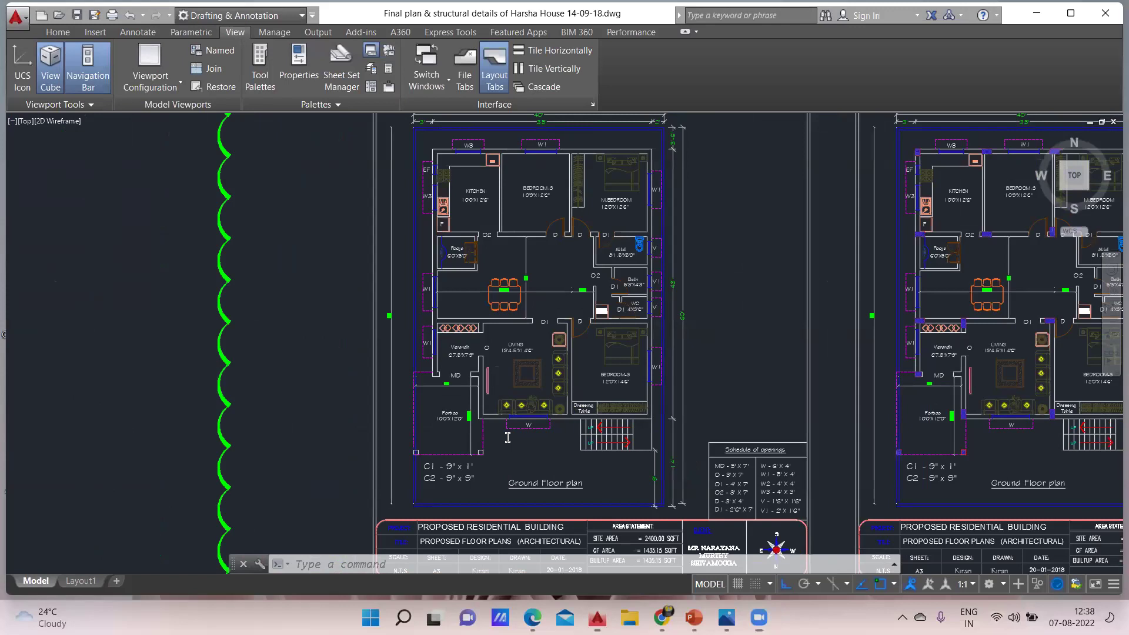
pyautogui.doubleClick(514, 498)
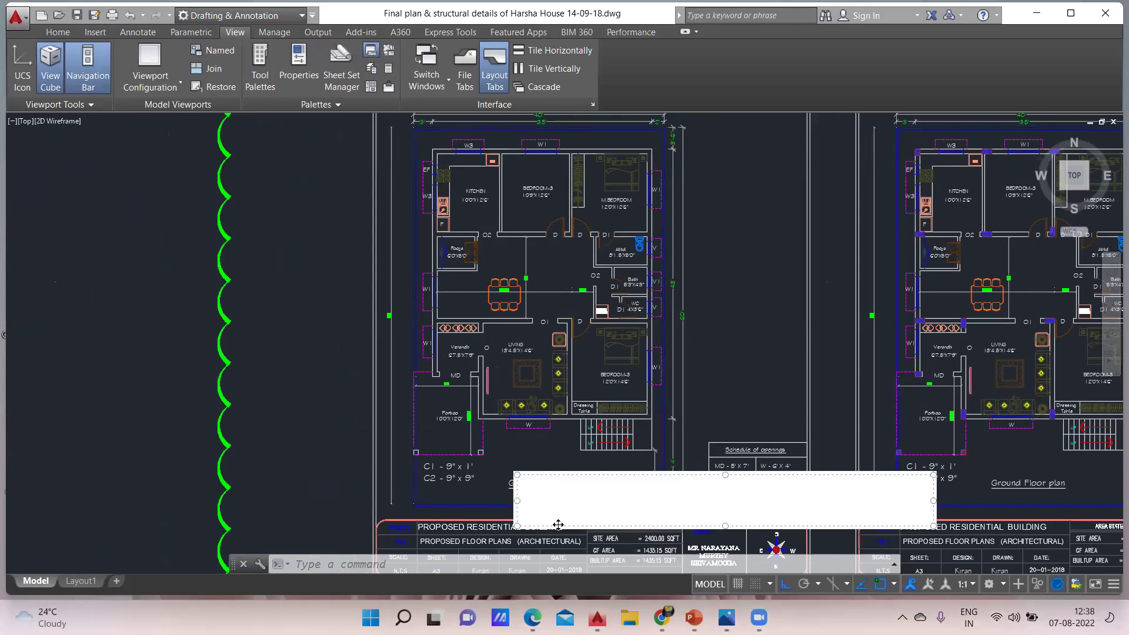
pyautogui.write('n')
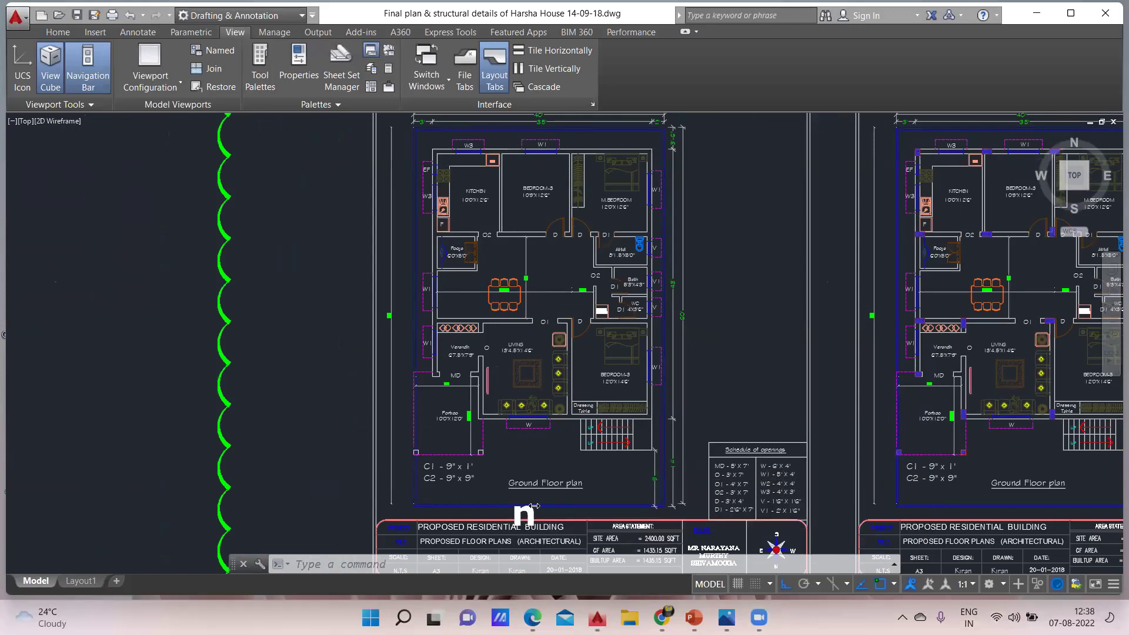
pyautogui.click(531, 507)
pyautogui.doubleClick(531, 507)
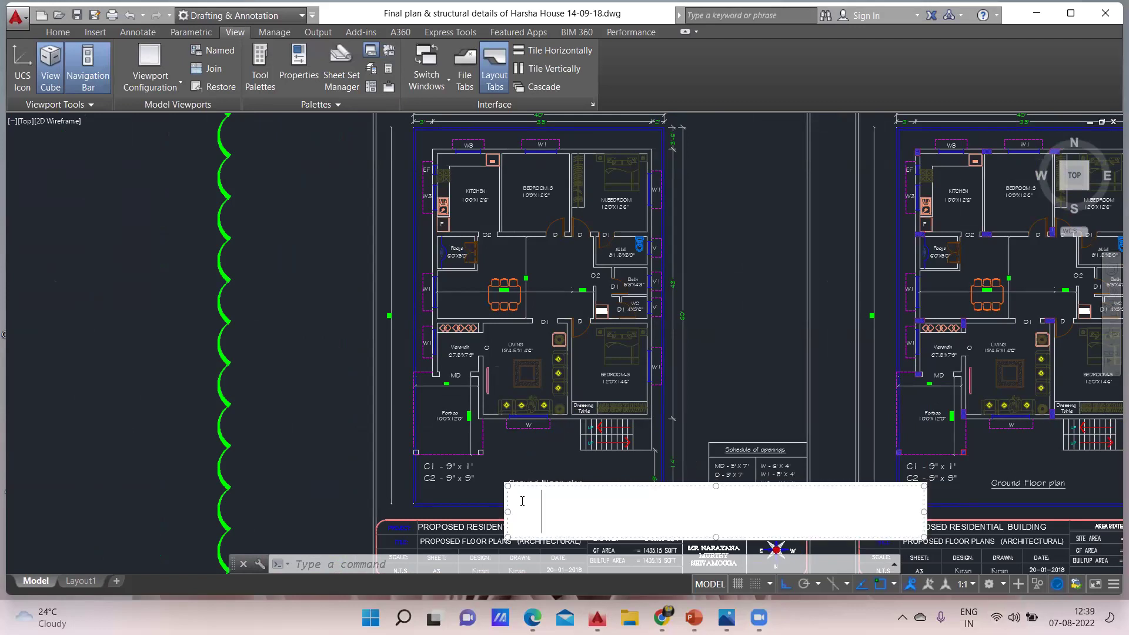
pyautogui.click(601, 460)
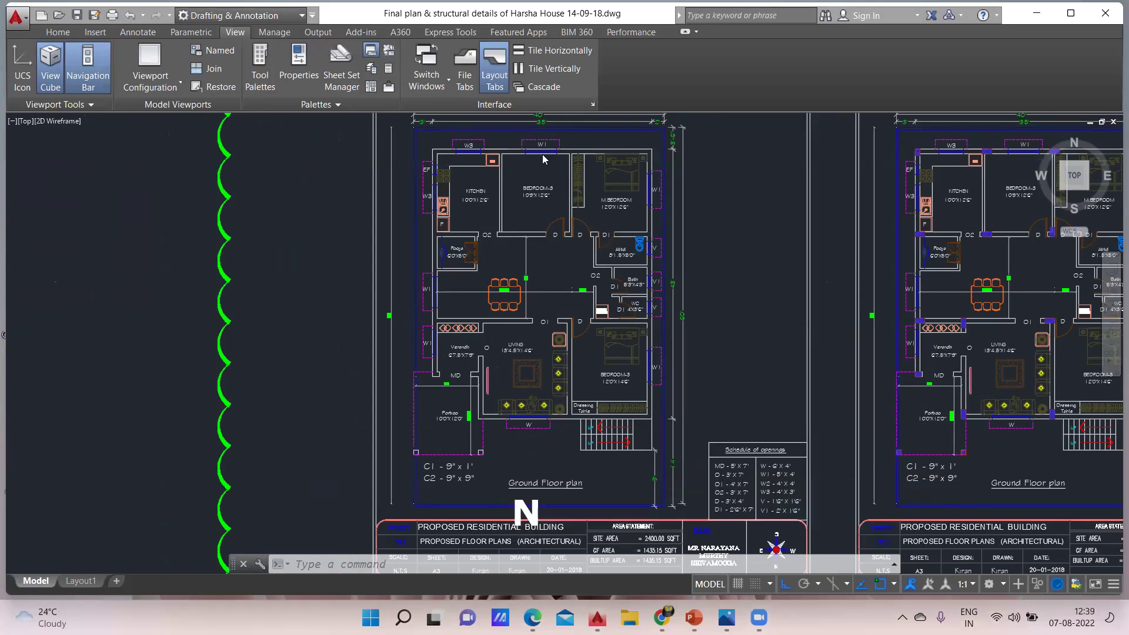
# Add S above, E left and W right of the plan, then start a top-right label
pyautogui.click(524, 117)
pyautogui.write('S')
pyautogui.click(798, 307)
pyautogui.click(312, 303)
pyautogui.write('E')
pyautogui.click(783, 330)
pyautogui.click(709, 310)
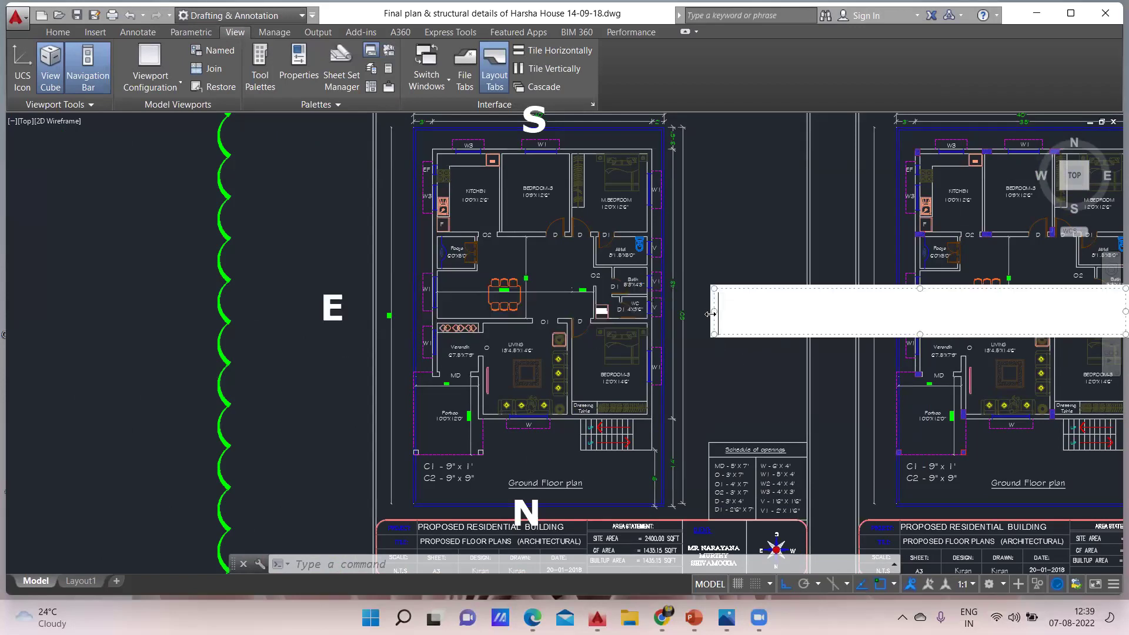
pyautogui.write('W')
pyautogui.click(730, 367)
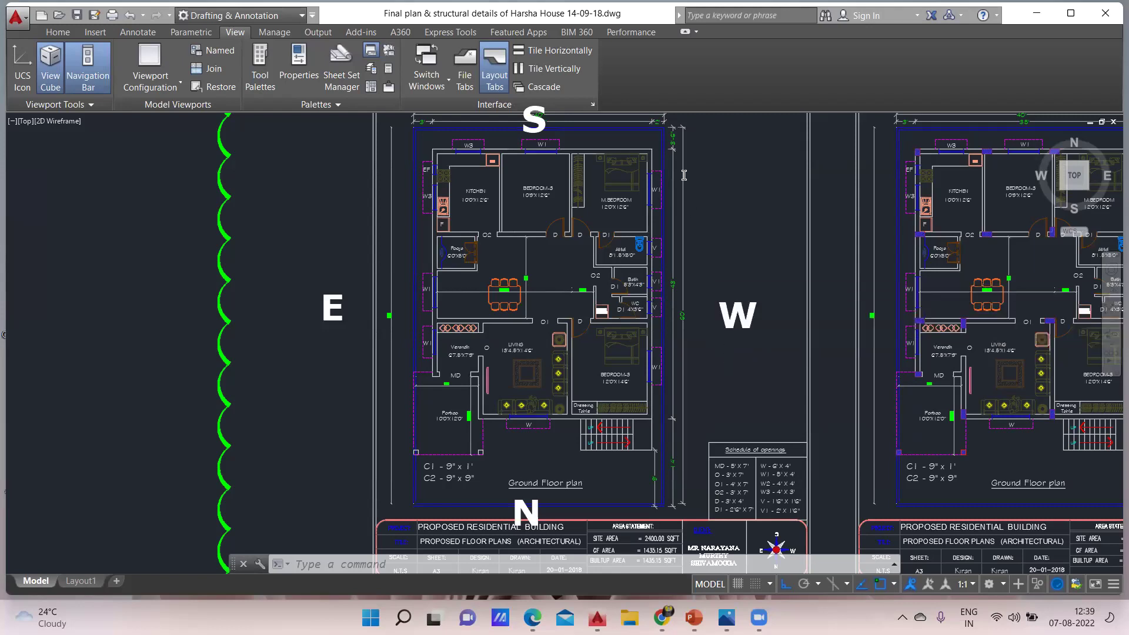
pyautogui.click(666, 168)
# Add the SW, NW and NE corner labels around the plan
pyautogui.write('SW')
pyautogui.click(694, 244)
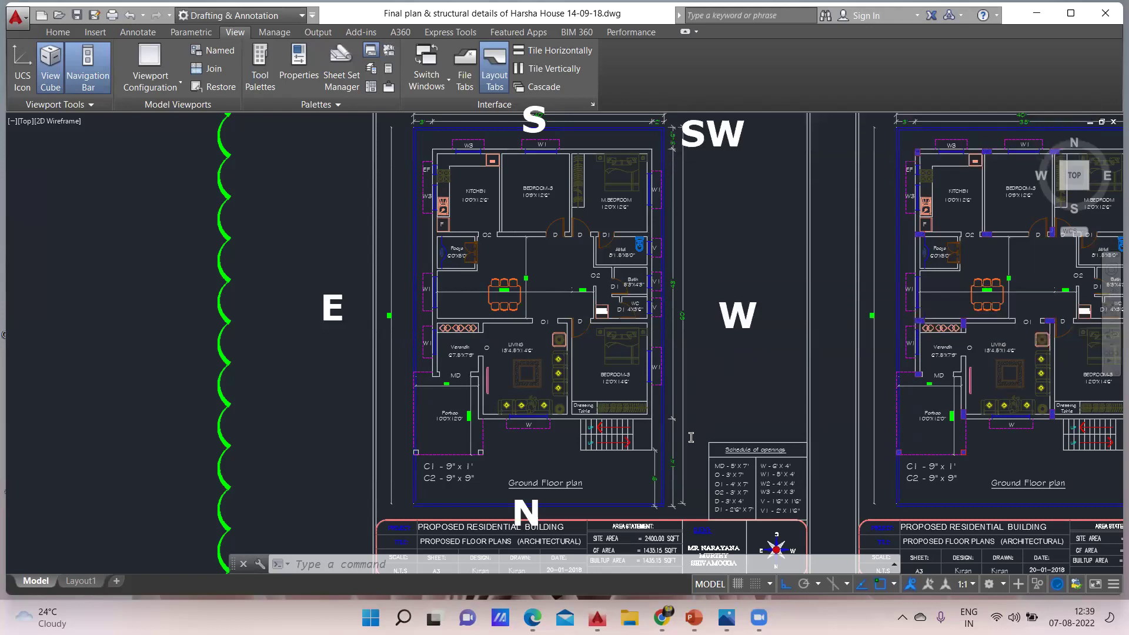
pyautogui.click(687, 520)
pyautogui.write('NW')
pyautogui.click(453, 466)
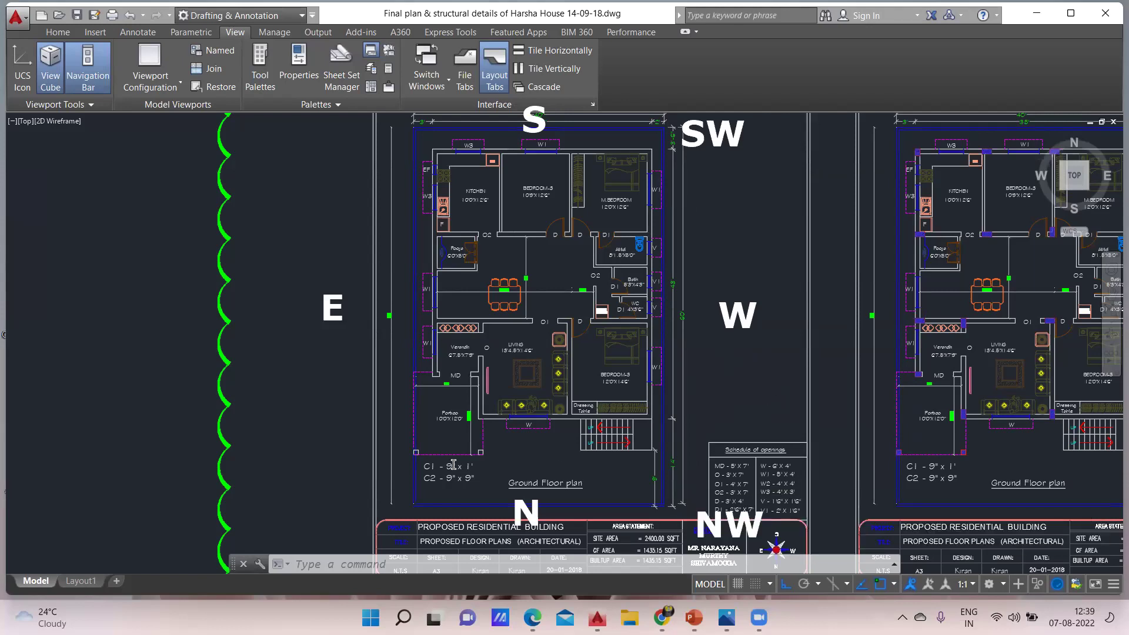
pyautogui.click(316, 518)
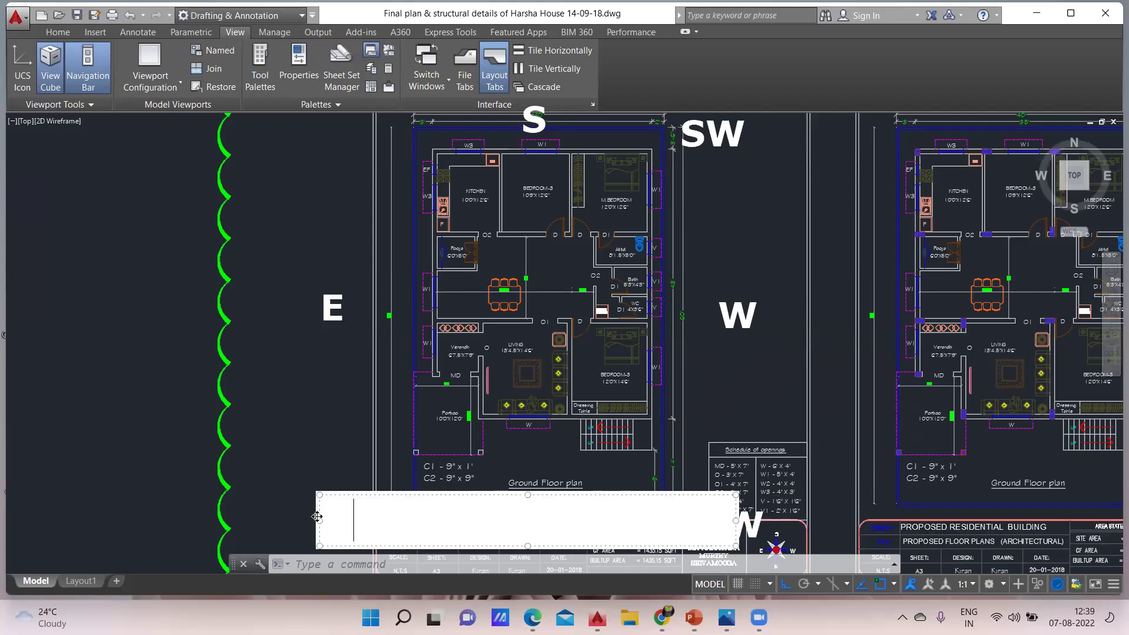
pyautogui.write('NE')
pyautogui.click(349, 425)
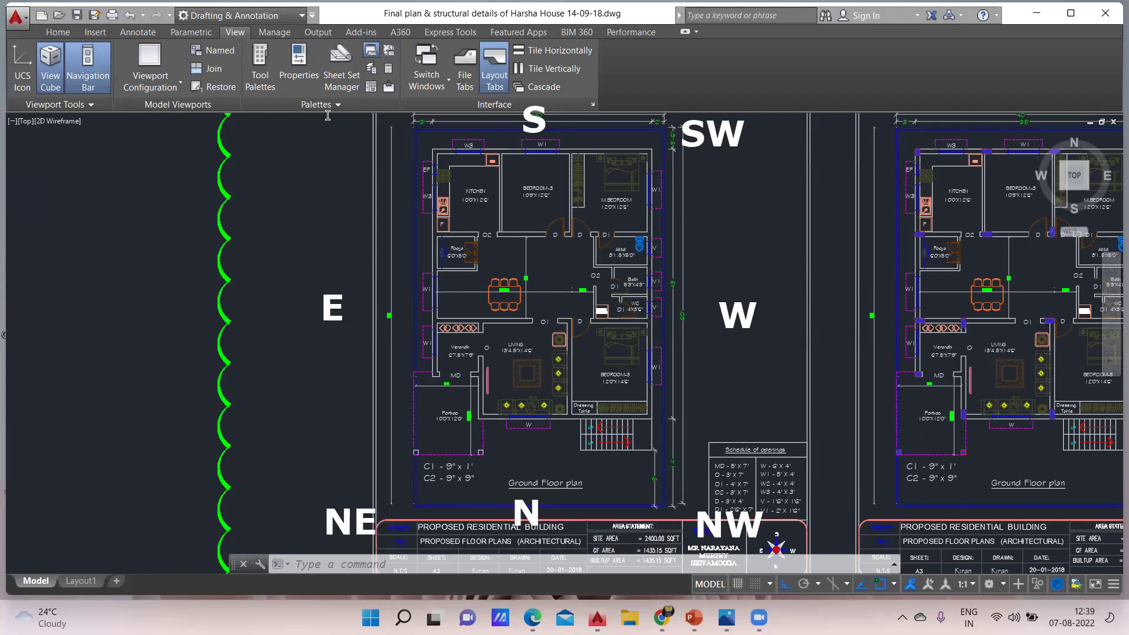
# Place the SE label at the top left and begin a new multi-line text block
pyautogui.click(329, 133)
pyautogui.write('SE')
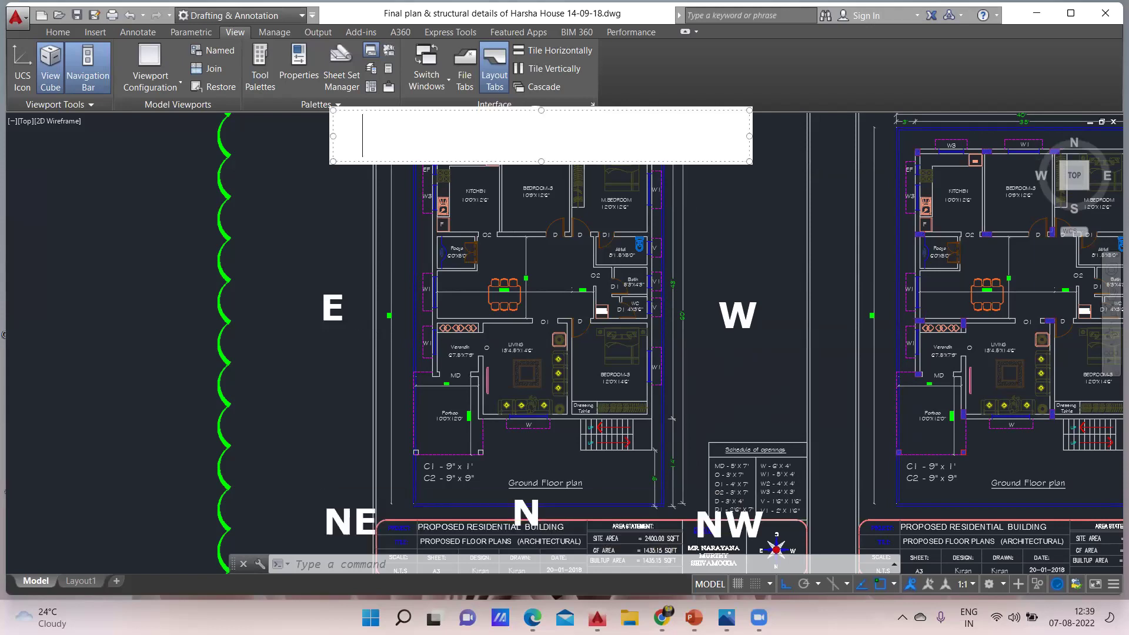
pyautogui.click(359, 208)
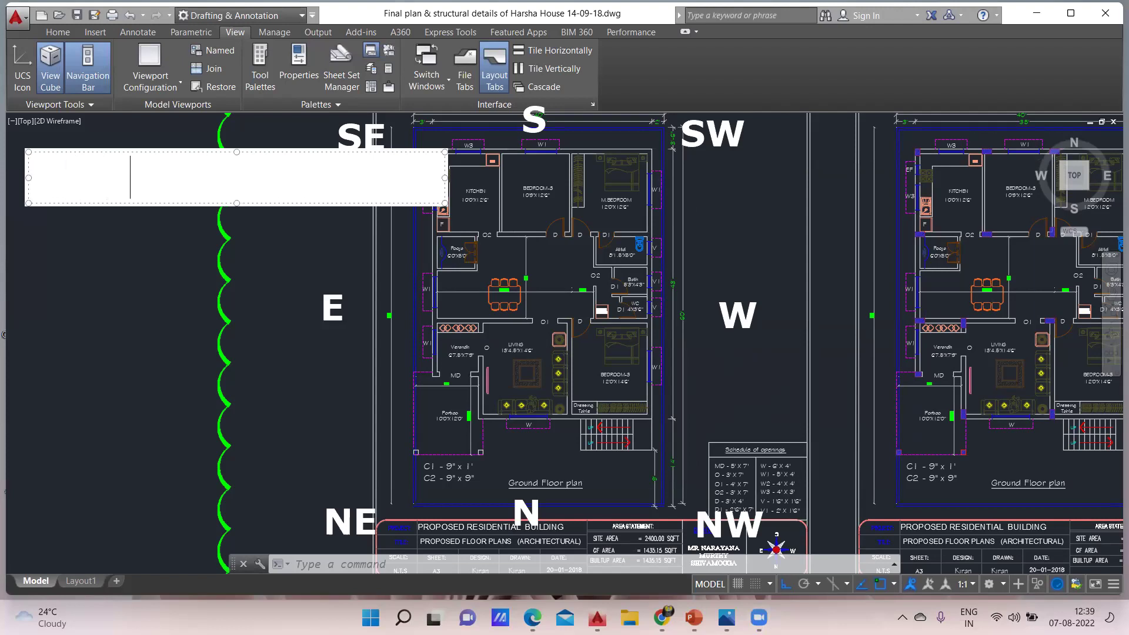
pyautogui.press('Return')
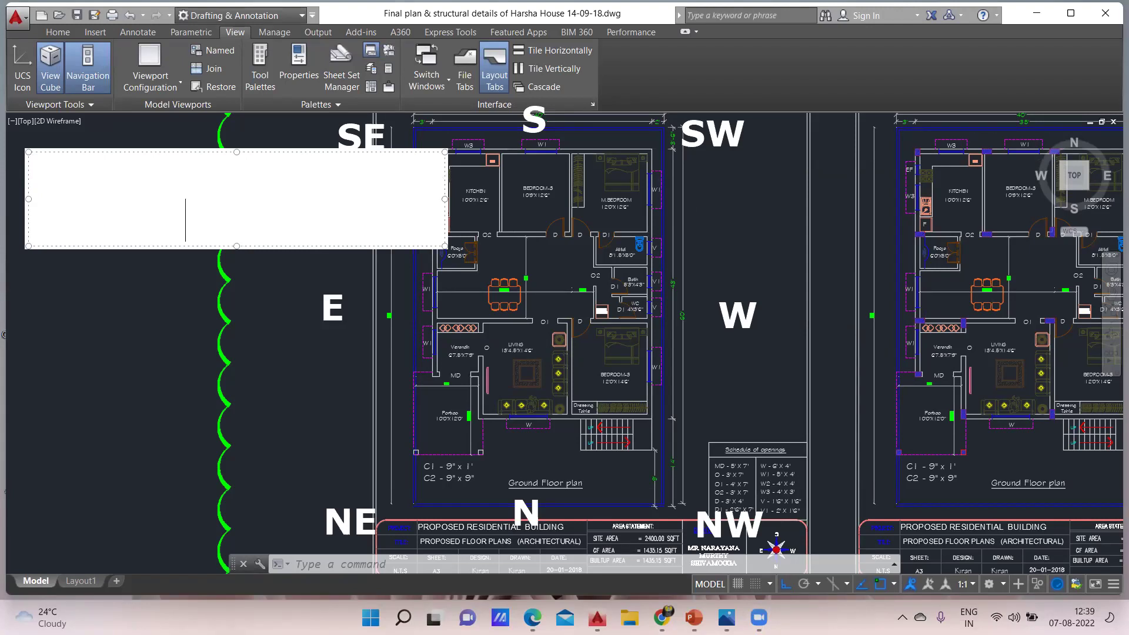
pyautogui.press('BackSpace')
pyautogui.press('BackSpace')
pyautogui.press('BackSpace')
pyautogui.press('BackSpace')
pyautogui.press('BackSpace')
pyautogui.press('BackSpace')
pyautogui.press('BackSpace')
pyautogui.press('BackSpace')
pyautogui.press('BackSpace')
pyautogui.press('BackSpace')
# Finish the room list M.BEDRROM, KITCHEN, BATHROOMS, POOJA, ENTRANCE and place it
pyautogui.press('Return')
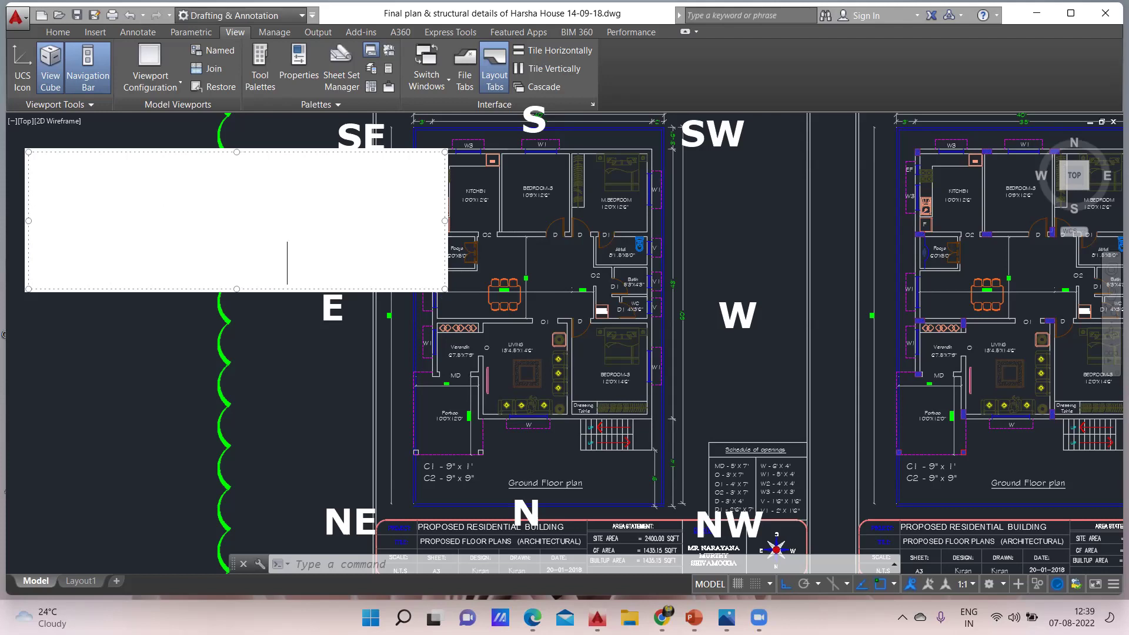
pyautogui.press('Return')
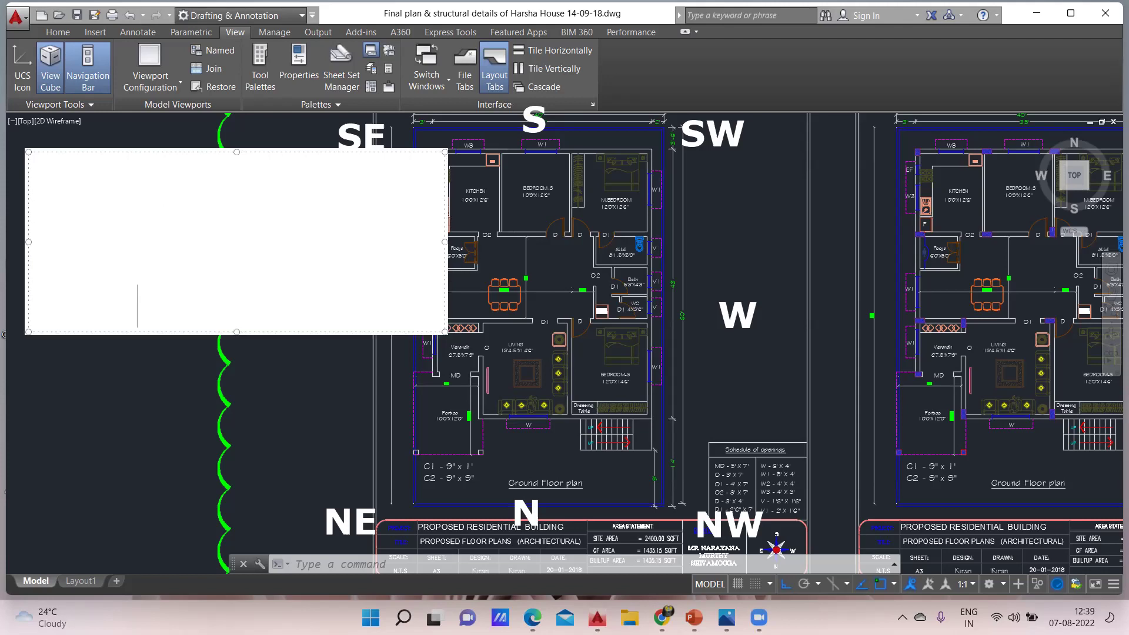
pyautogui.press('Return')
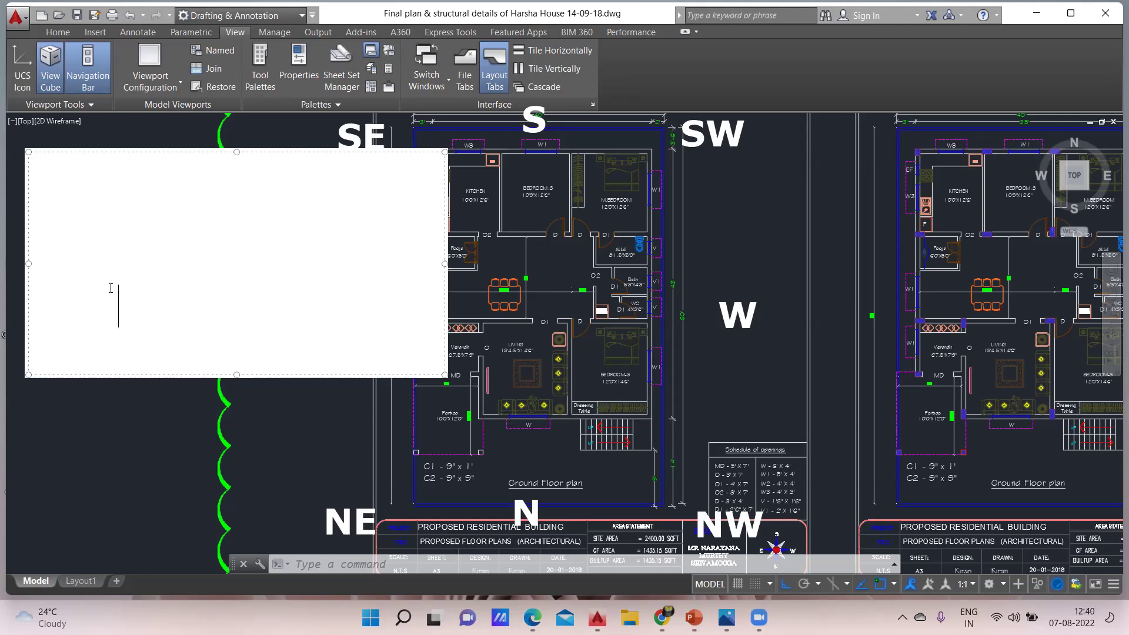
pyautogui.click(100, 444)
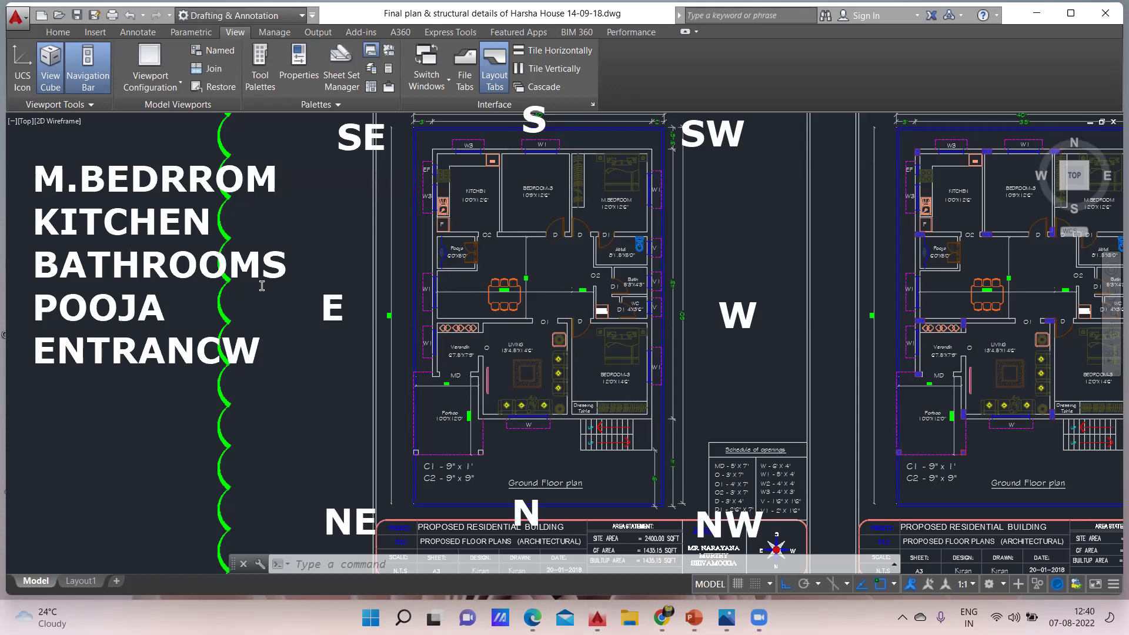
# Correct the misspelled ENTRANCW to ENTRANCE in the room list
pyautogui.doubleClick(148, 342)
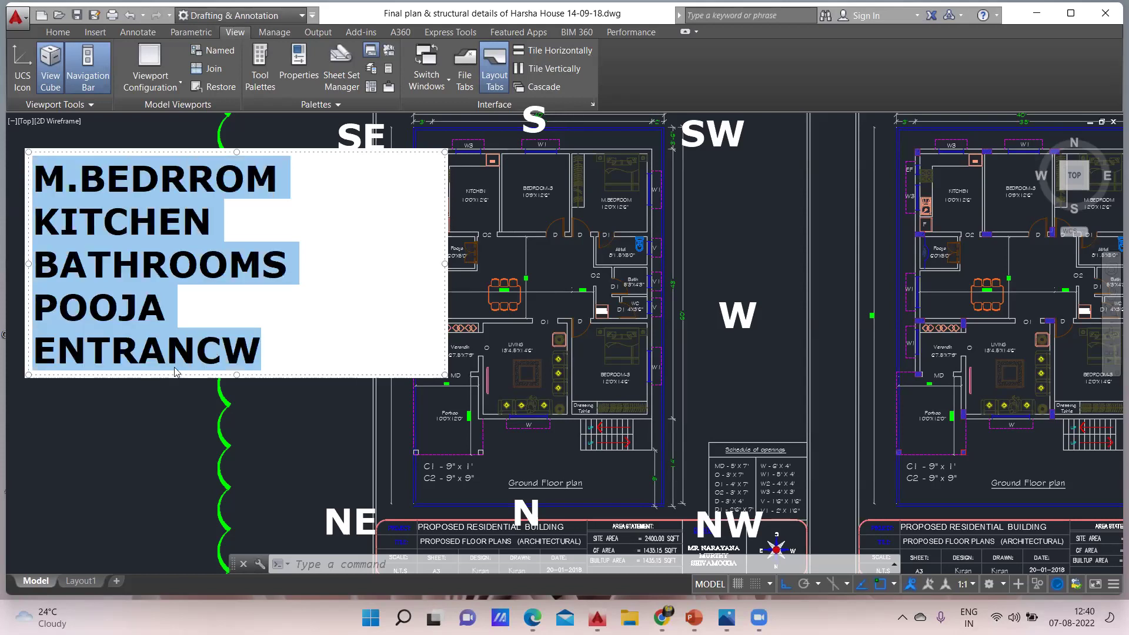
pyautogui.click(278, 358)
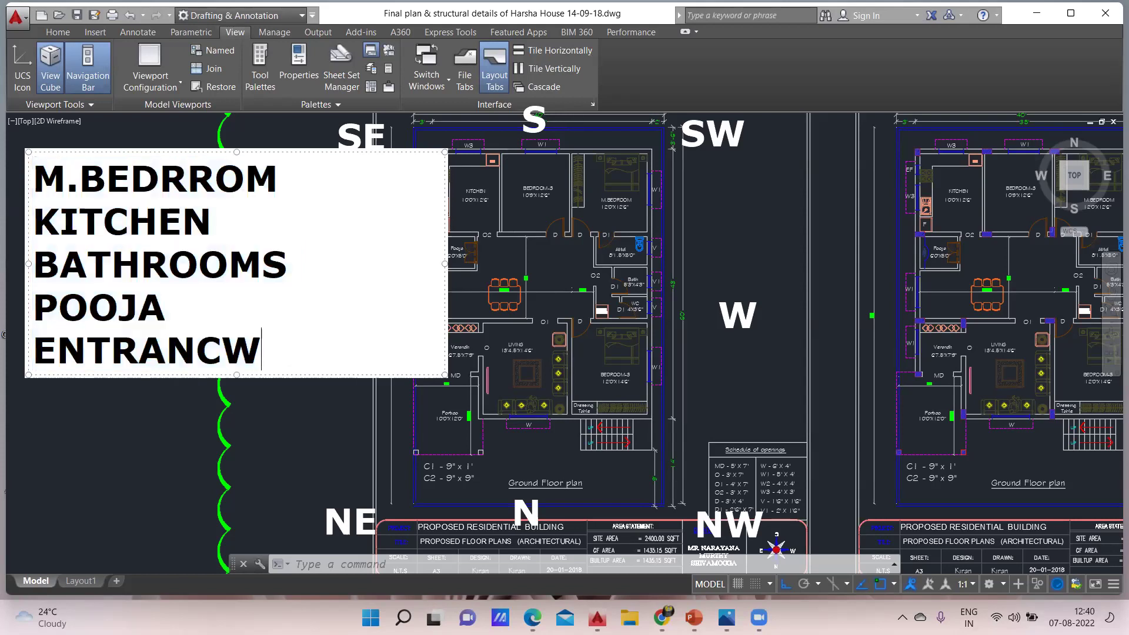
pyautogui.press('BackSpace')
pyautogui.press('BackSpace')
pyautogui.write('CE')
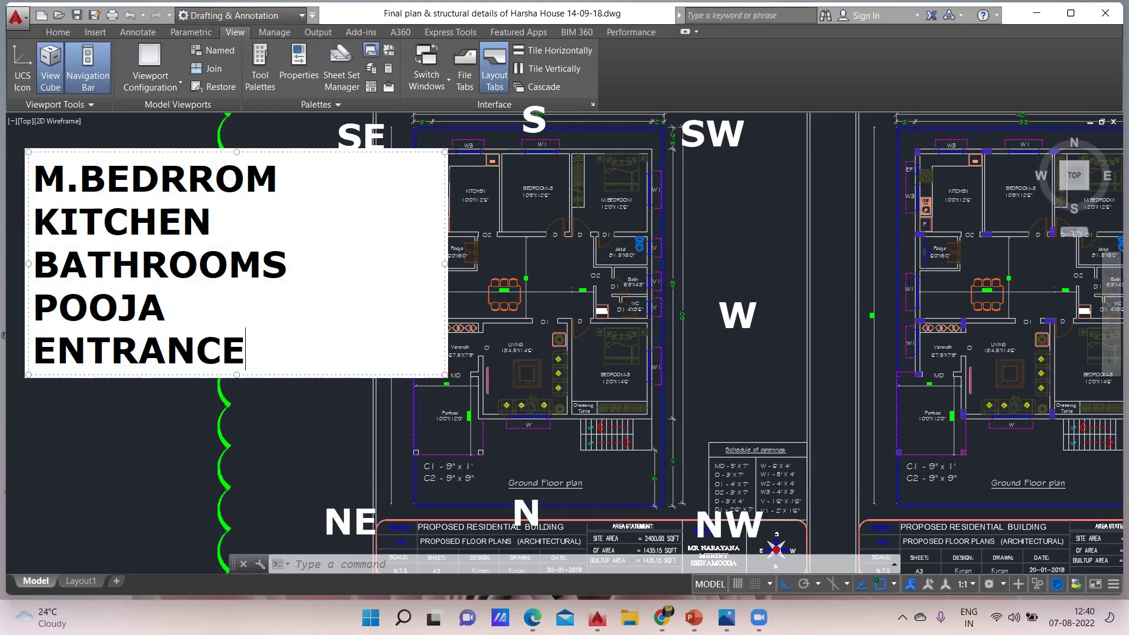
pyautogui.click(172, 427)
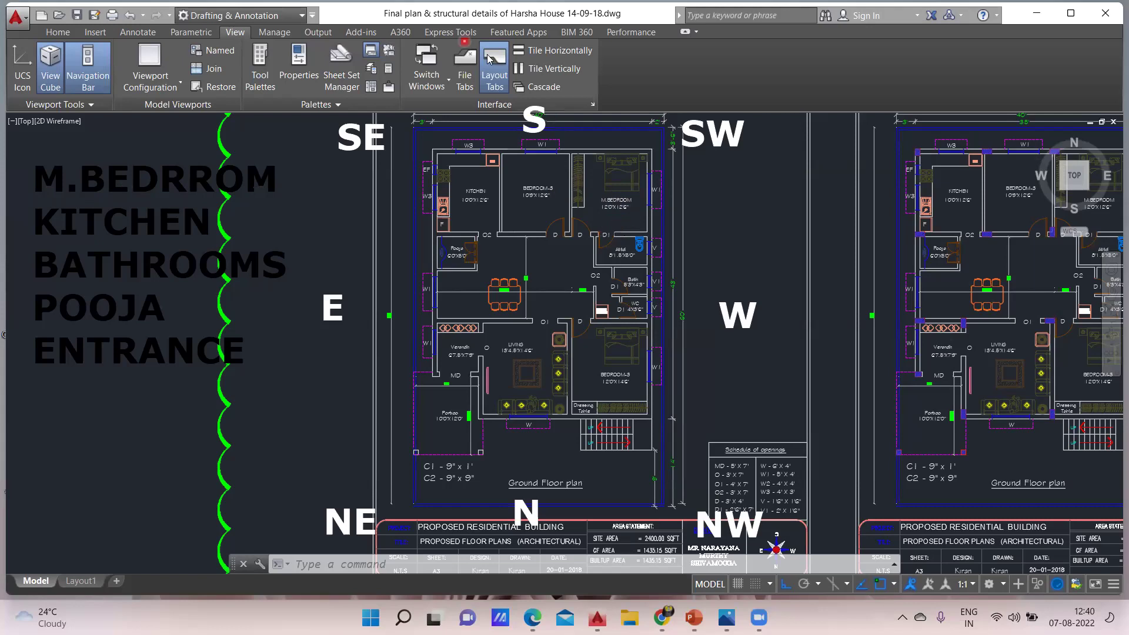
# Draw a thick pink rectangle around the plan's rooms and a line down its left side
pyautogui.moveTo(430, 151)
pyautogui.mouseDown()
pyautogui.moveTo(494, 352)
pyautogui.moveTo(558, 418)
pyautogui.moveTo(650, 450)
pyautogui.moveTo(650, 419)
pyautogui.moveTo(660, 420)
pyautogui.moveTo(649, 419)
pyautogui.mouseUp()
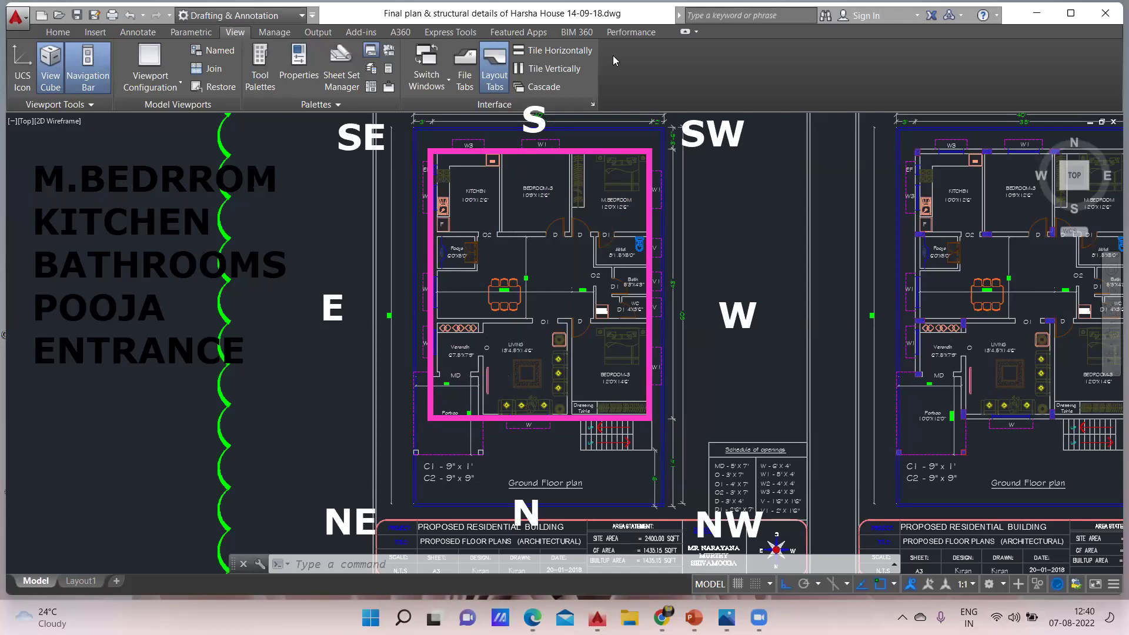
pyautogui.moveTo(453, 155); pyautogui.dragTo(456, 408)
# Box the kitchen, BEDROOM-3, pooja, bath/WC, lower bedroom, verandah and living room with white rectangles
pyautogui.moveTo(435, 152); pyautogui.dragTo(501, 237)
pyautogui.moveTo(504, 152); pyautogui.dragTo(647, 234)
pyautogui.moveTo(435, 239); pyautogui.dragTo(502, 321)
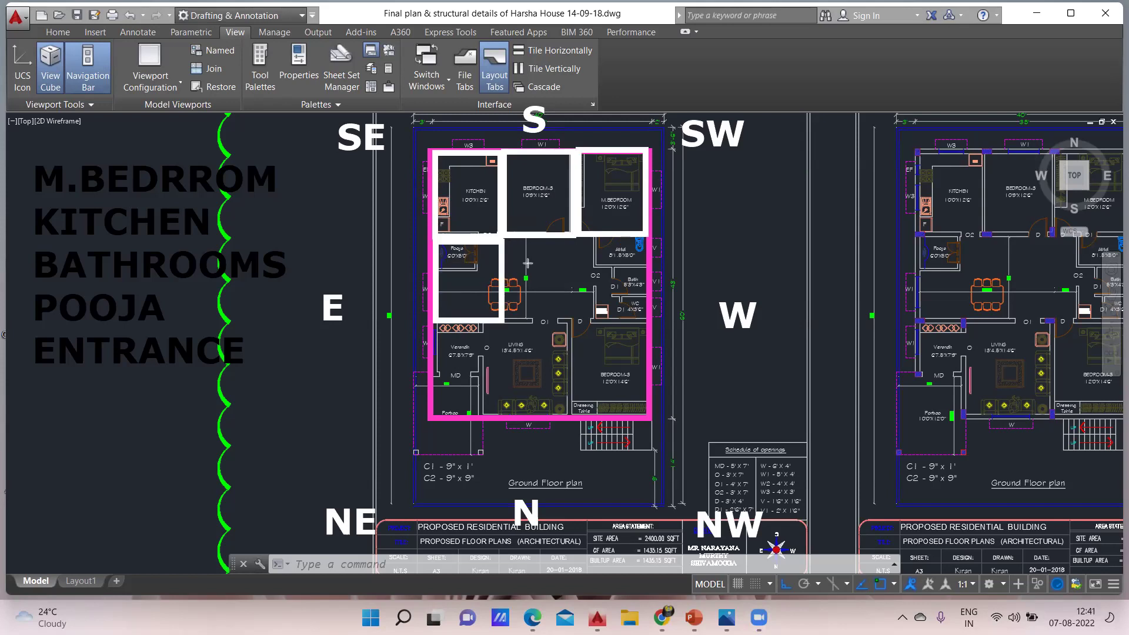
pyautogui.moveTo(575, 238); pyautogui.dragTo(645, 322)
pyautogui.moveTo(574, 327); pyautogui.dragTo(644, 413)
pyautogui.moveTo(432, 322); pyautogui.dragTo(504, 419)
pyautogui.moveTo(504, 322); pyautogui.dragTo(572, 416)
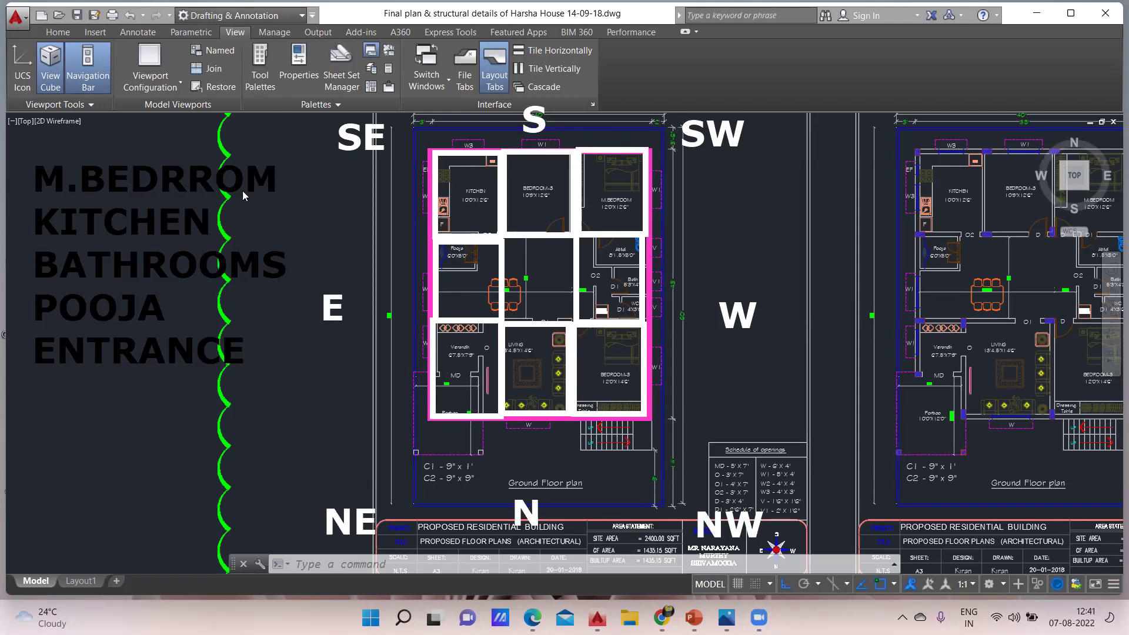
pyautogui.click(622, 187)
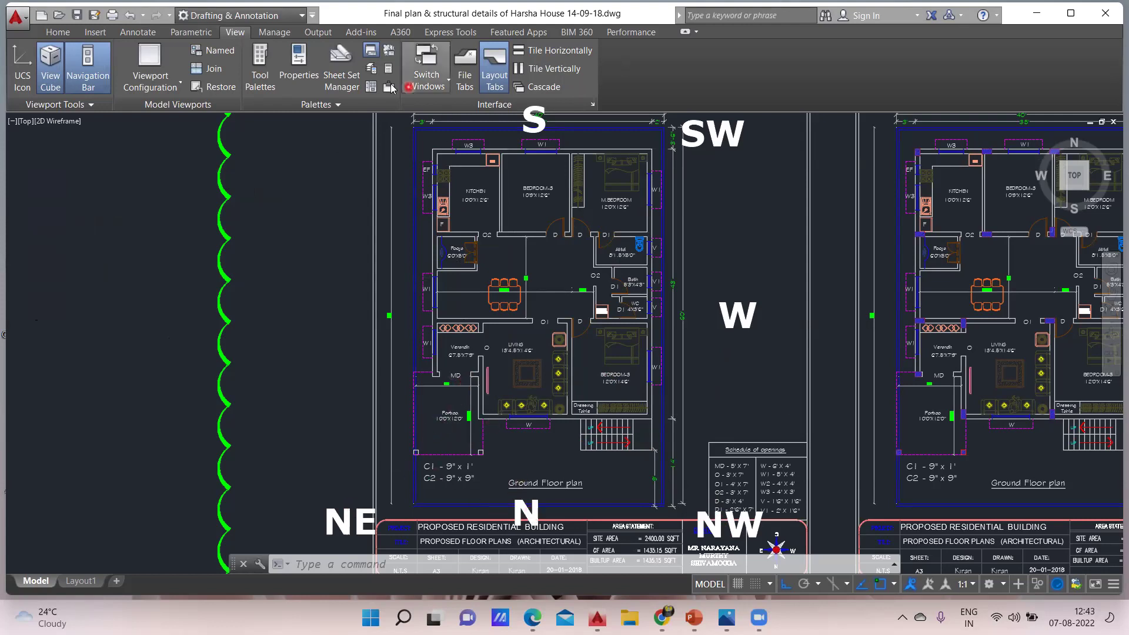
# Drag the NE label from below the plan up next to the Portico
pyautogui.moveTo(325, 541); pyautogui.dragTo(394, 421)
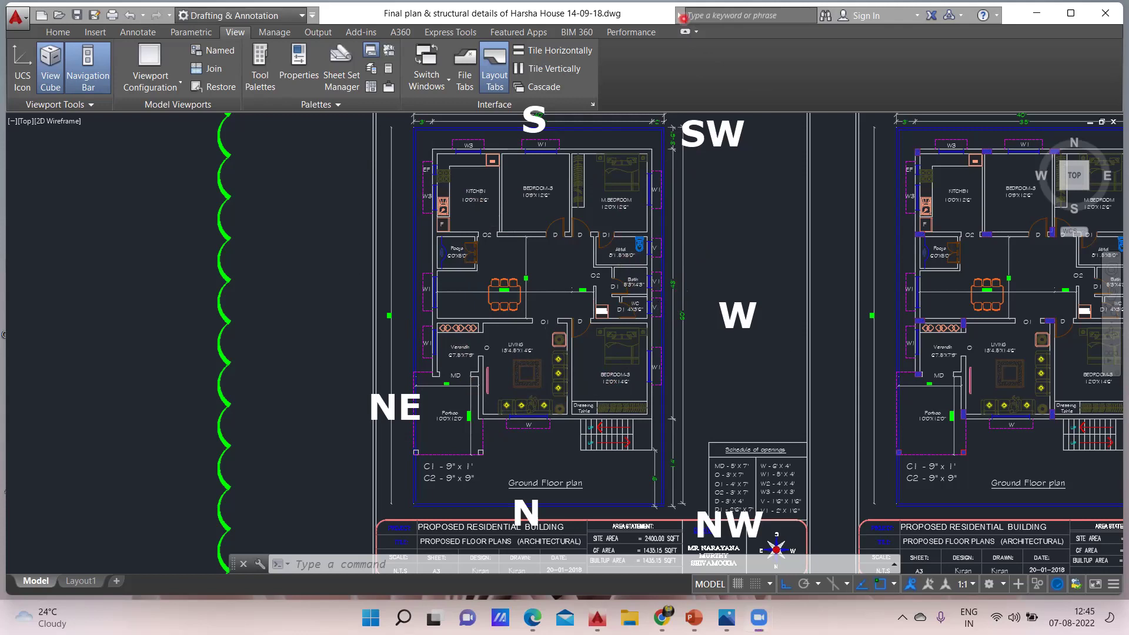
# Zoom out and pan until both floor plan sheets with their title blocks are visible
pyautogui.scroll(-5, 783, 341)
pyautogui.scroll(2, 864, 389)
pyautogui.scroll(2, 593, 414)
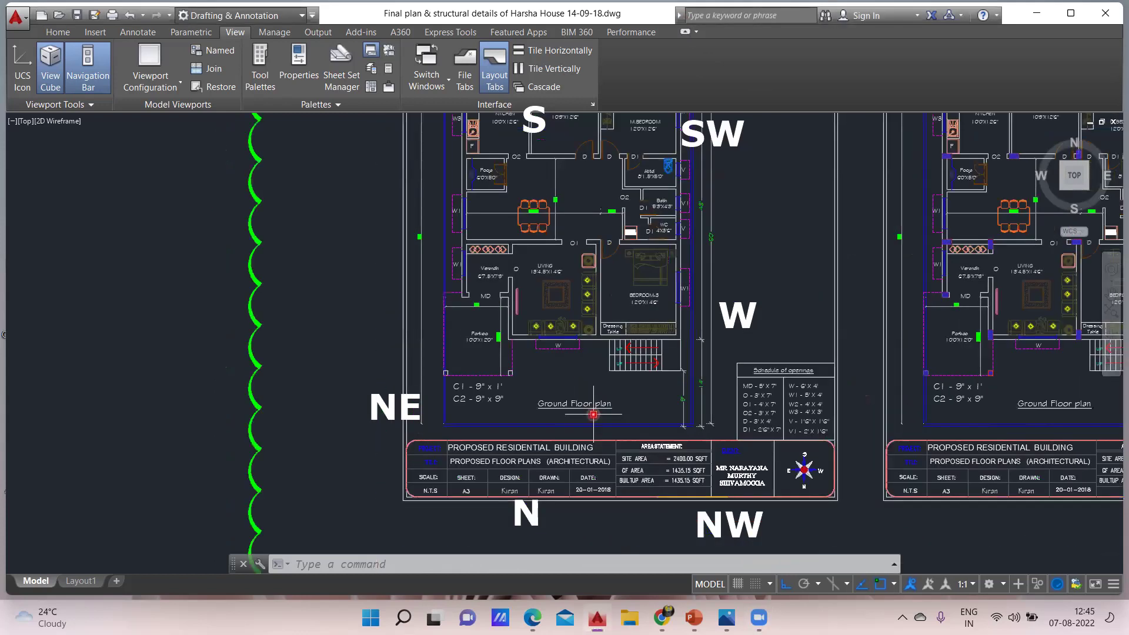
pyautogui.scroll(2, 593, 414)
pyautogui.scroll(-4, 570, 417)
pyautogui.moveTo(876, 389)
pyautogui.mouseDown(button='middle')
pyautogui.moveTo(722, 386)
pyautogui.moveTo(912, 397)
pyautogui.mouseUp(button='middle')
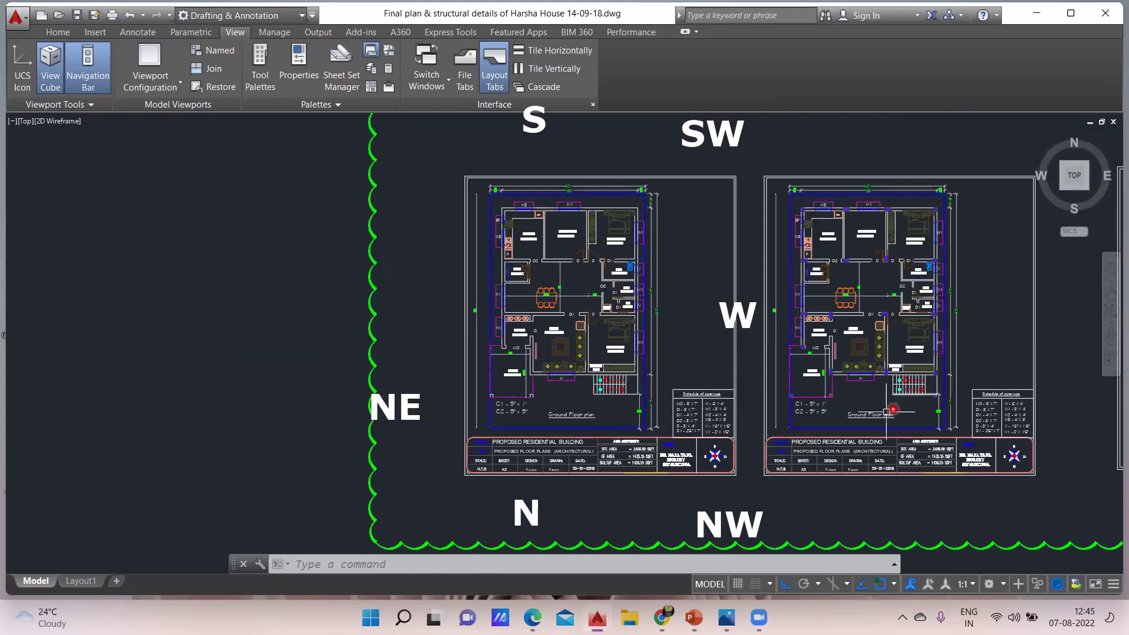